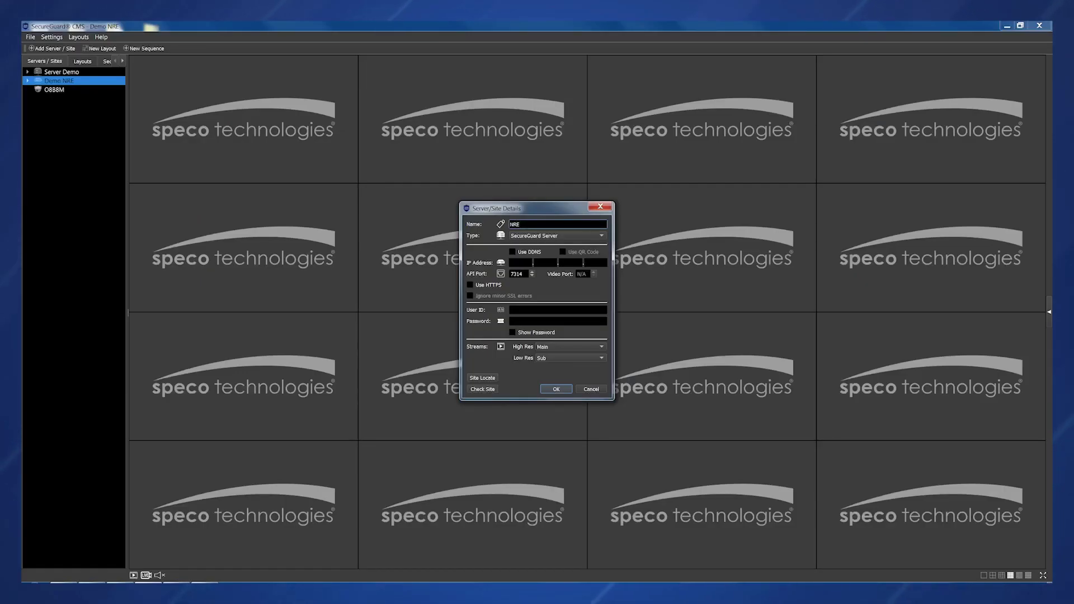
# - Set the device type to DVR / NVR with the HR/NRL/NRN/NRP/NRE model, using QR code connection
pyautogui.click(537, 236)
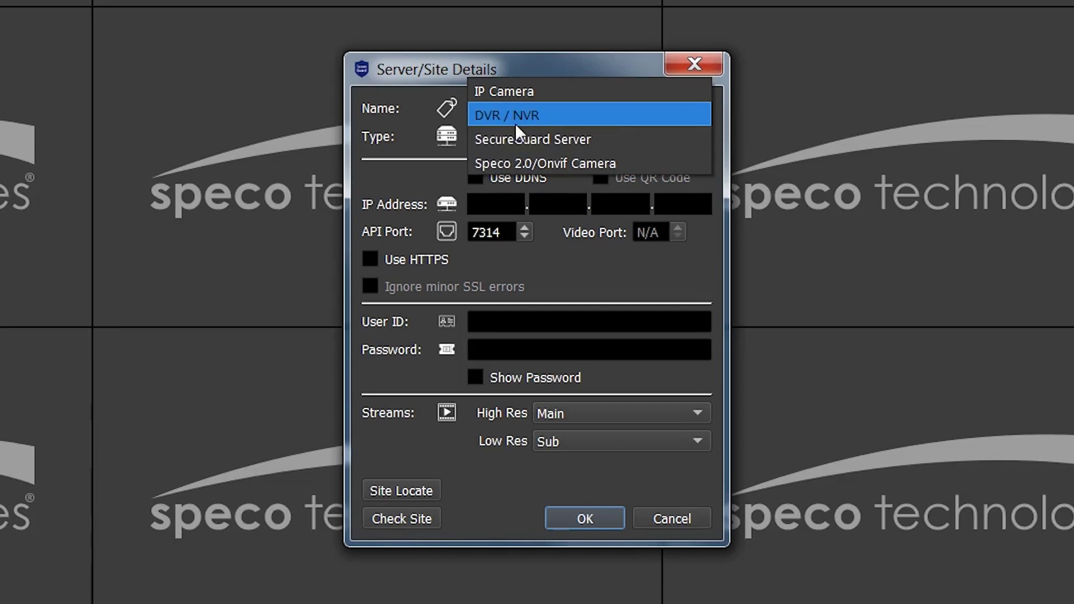
pyautogui.click(514, 122)
pyautogui.click(515, 159)
pyautogui.click(506, 178)
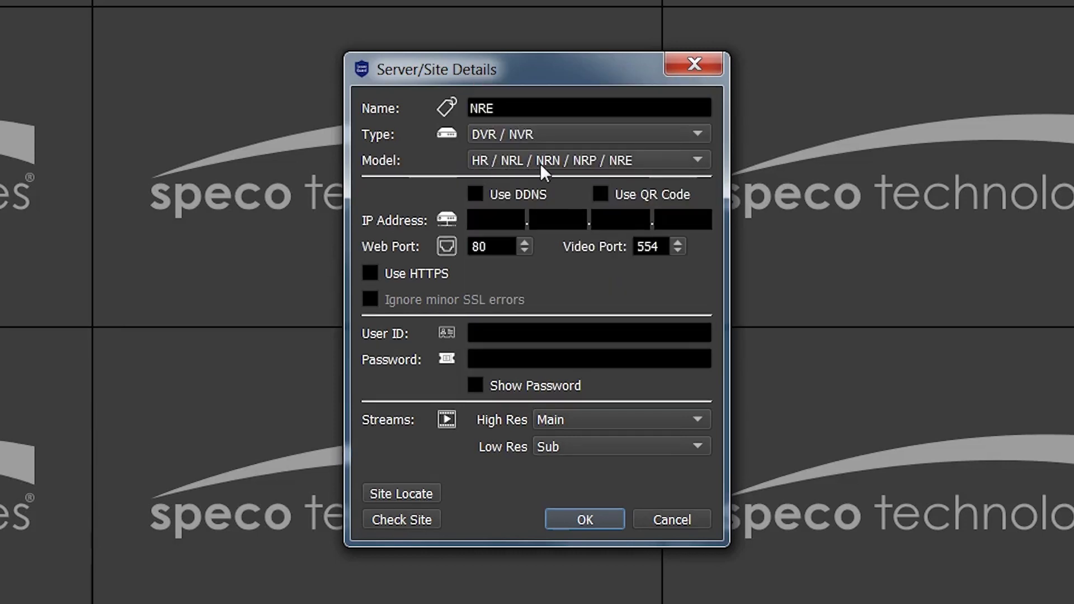
pyautogui.click(602, 194)
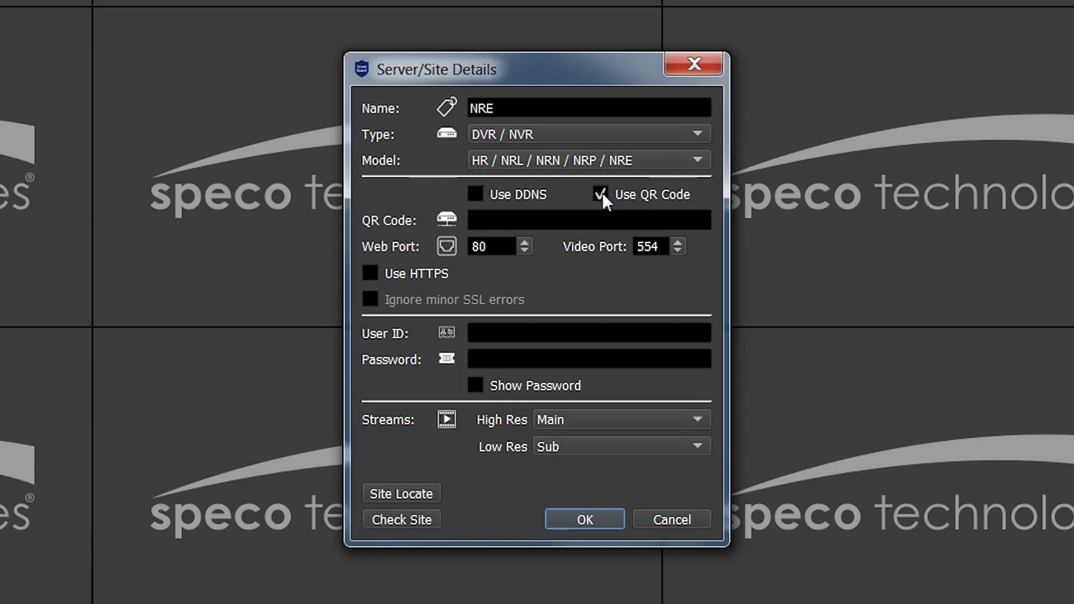
pyautogui.click(588, 220)
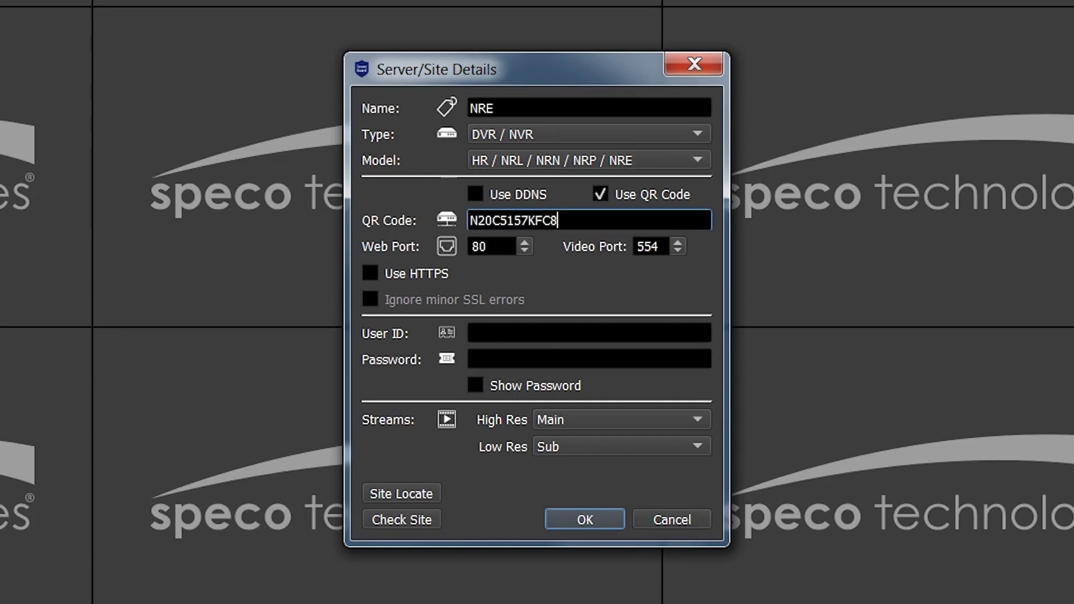
pyautogui.click(496, 331)
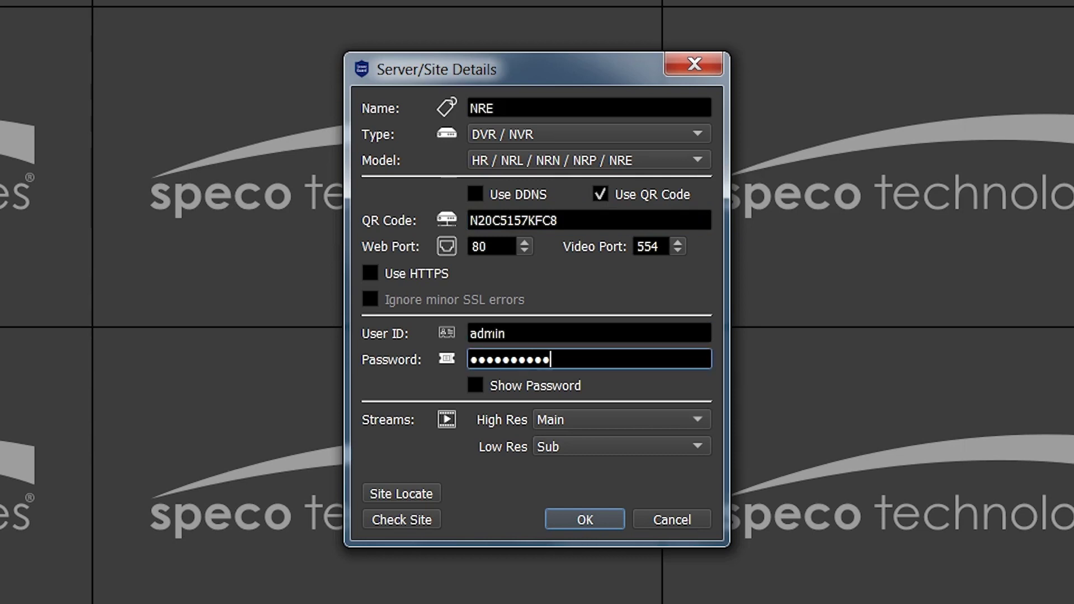
pyautogui.click(419, 525)
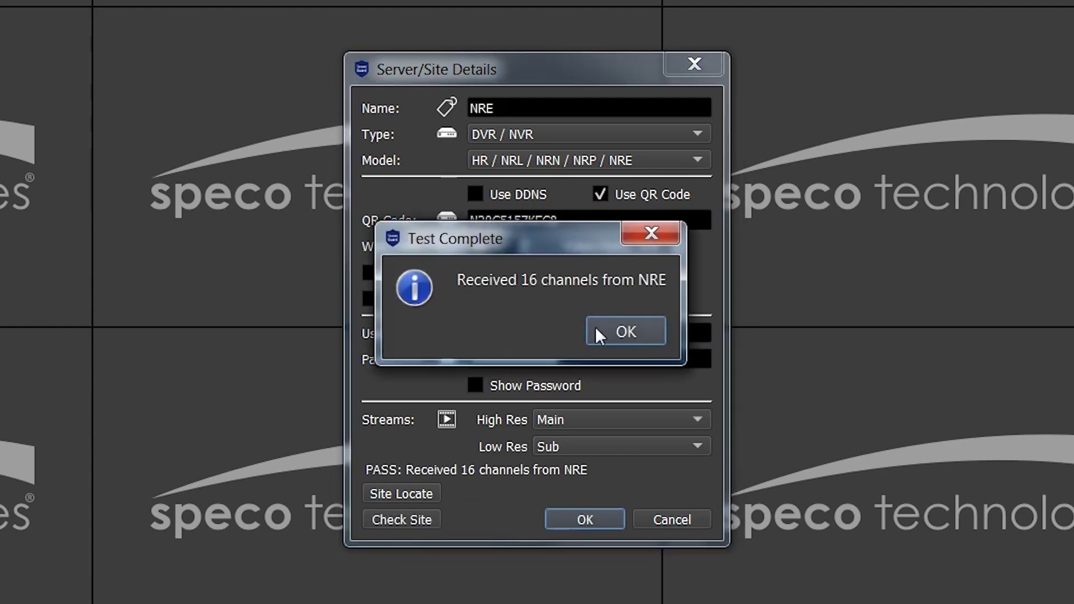
pyautogui.click(621, 329)
pyautogui.click(590, 521)
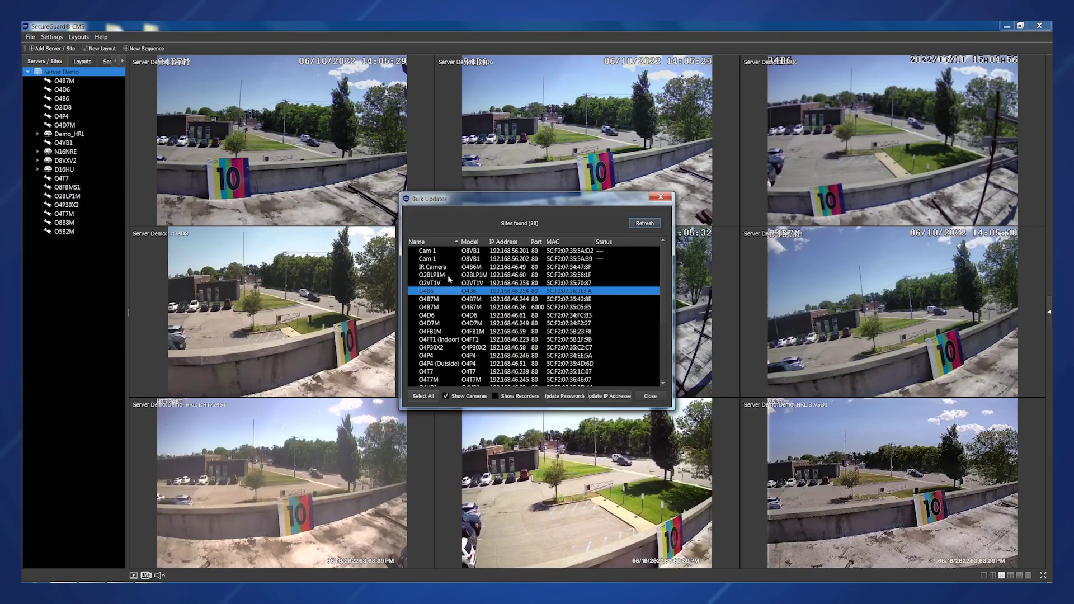
# - Select both Cam 1 cameras in Bulk Updates, dismissing the password change form
pyautogui.click(440, 250)
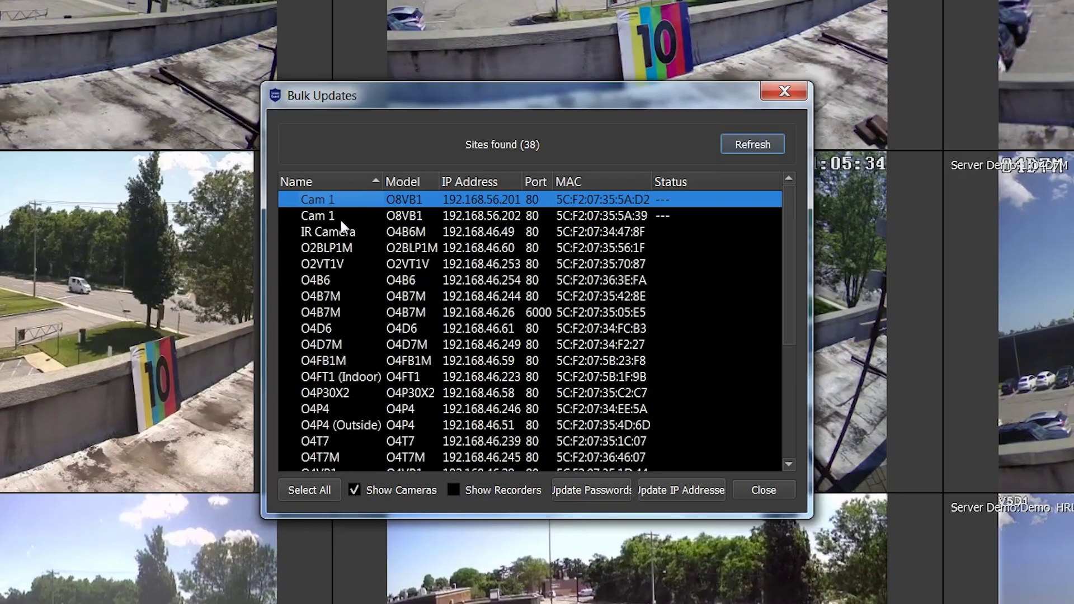
pyautogui.keyDown('ctrl'); pyautogui.click(340, 217); pyautogui.keyUp('ctrl')
pyautogui.click(587, 491)
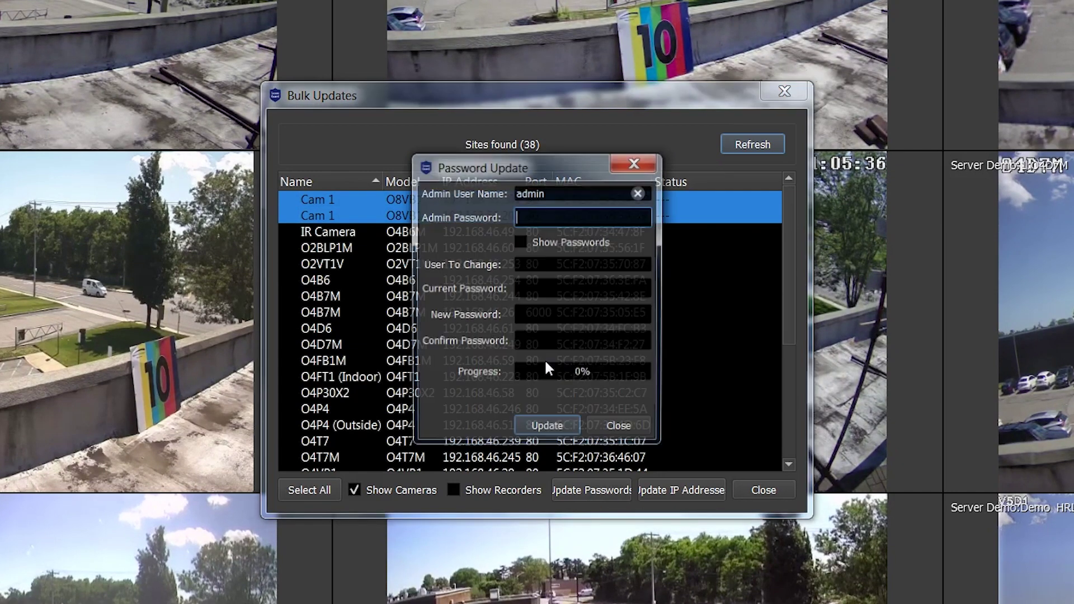
pyautogui.click(619, 428)
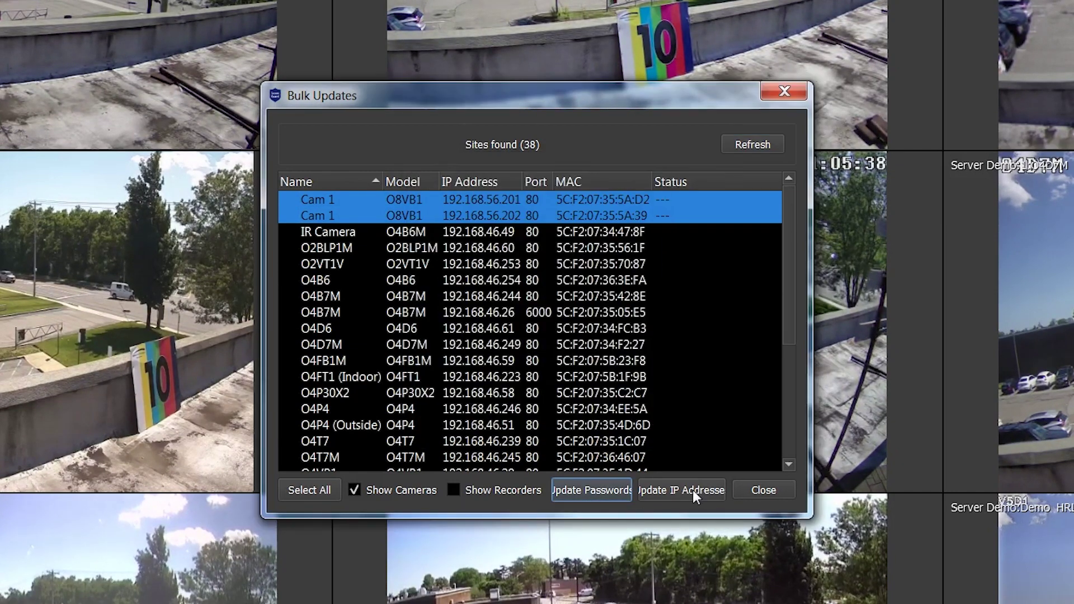
# - Give both cameras IP 192.168.46.109, mask 255.255.255.0, gateway 192.168.46.1, DNS 8.8.8.8/4.2.2.2
pyautogui.click(681, 490)
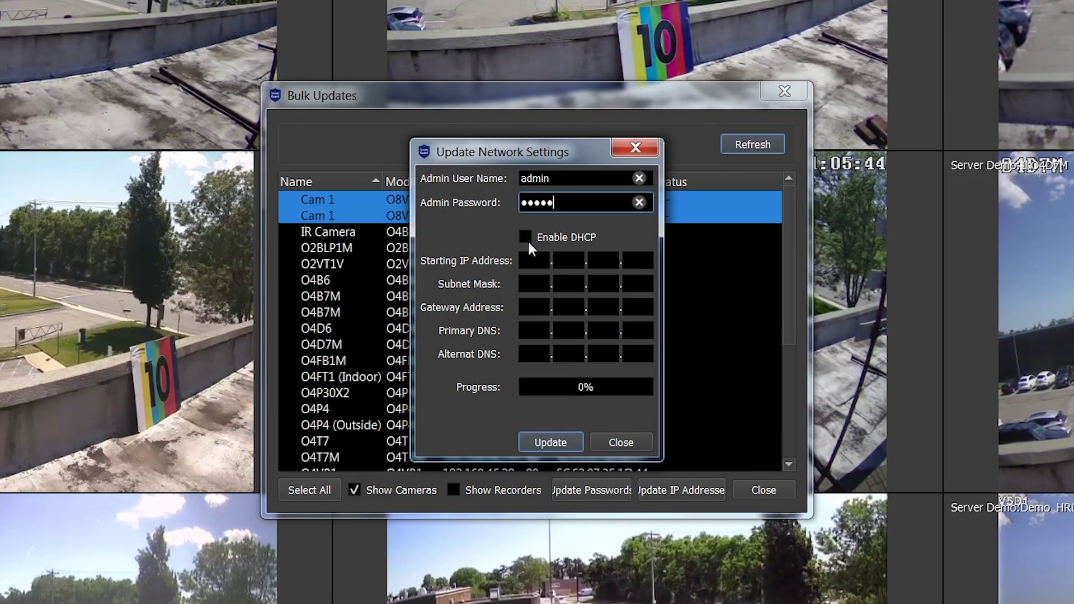
pyautogui.click(526, 235)
pyautogui.write('255.255.255.0')
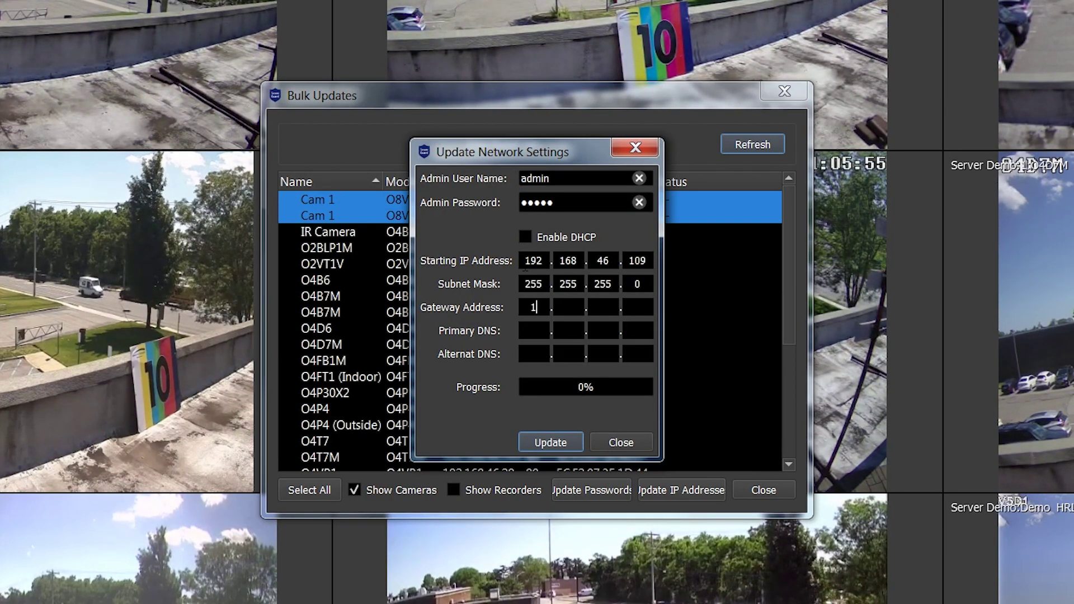
pyautogui.write('92.168.46.')
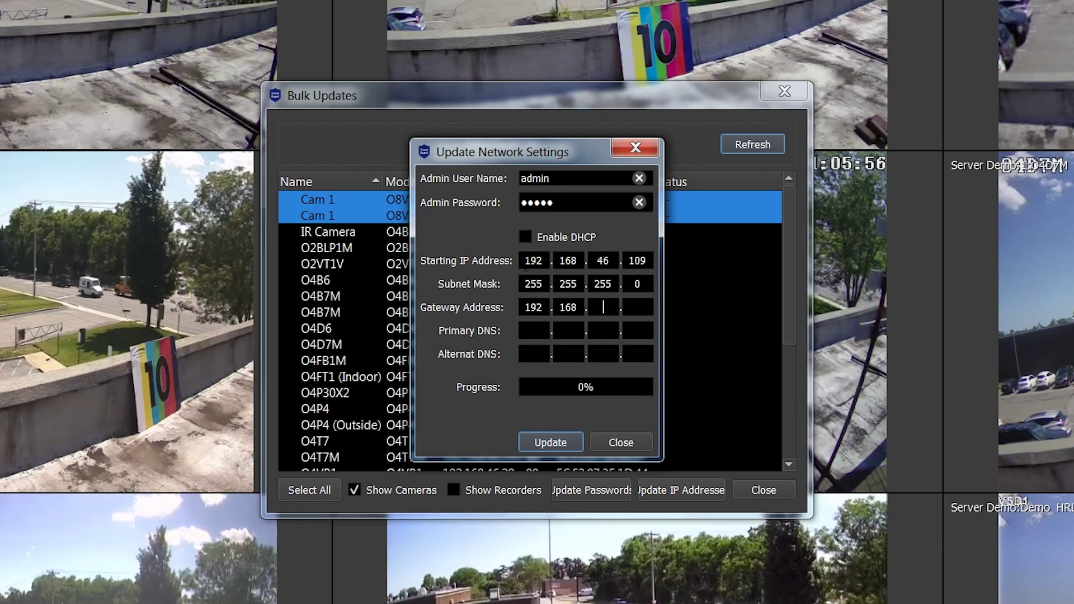
pyautogui.write('1')
pyautogui.press('Tab')
pyautogui.write('4.2.2.2')
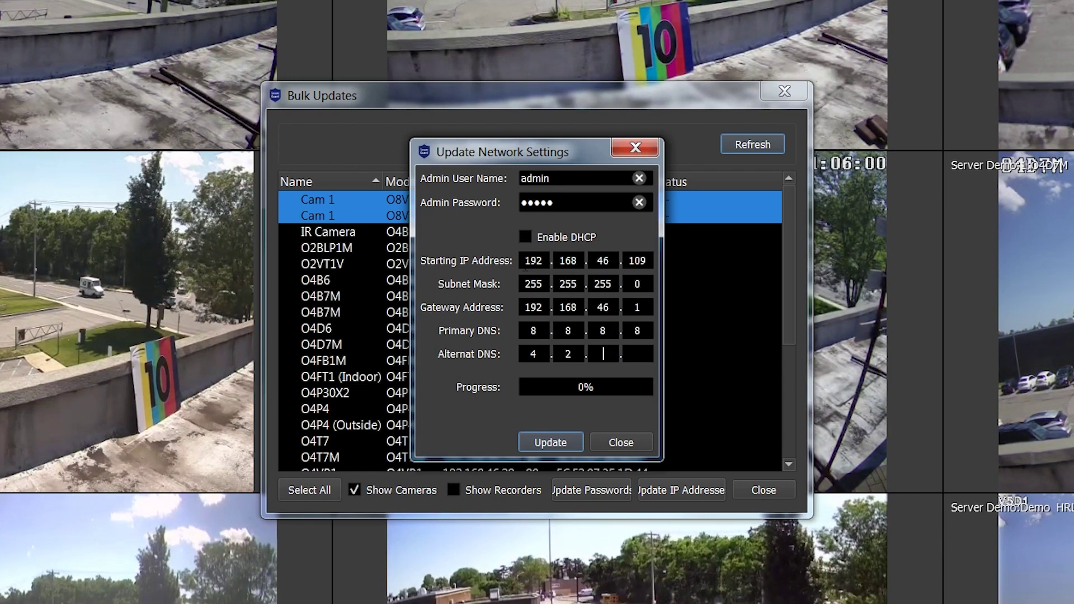
pyautogui.click(556, 442)
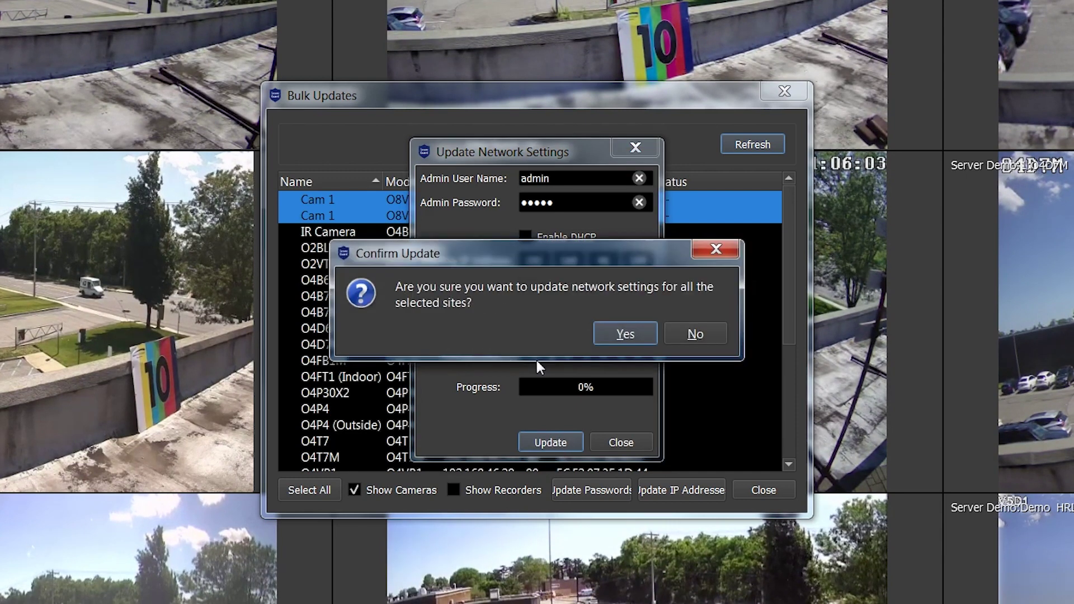
pyautogui.click(620, 337)
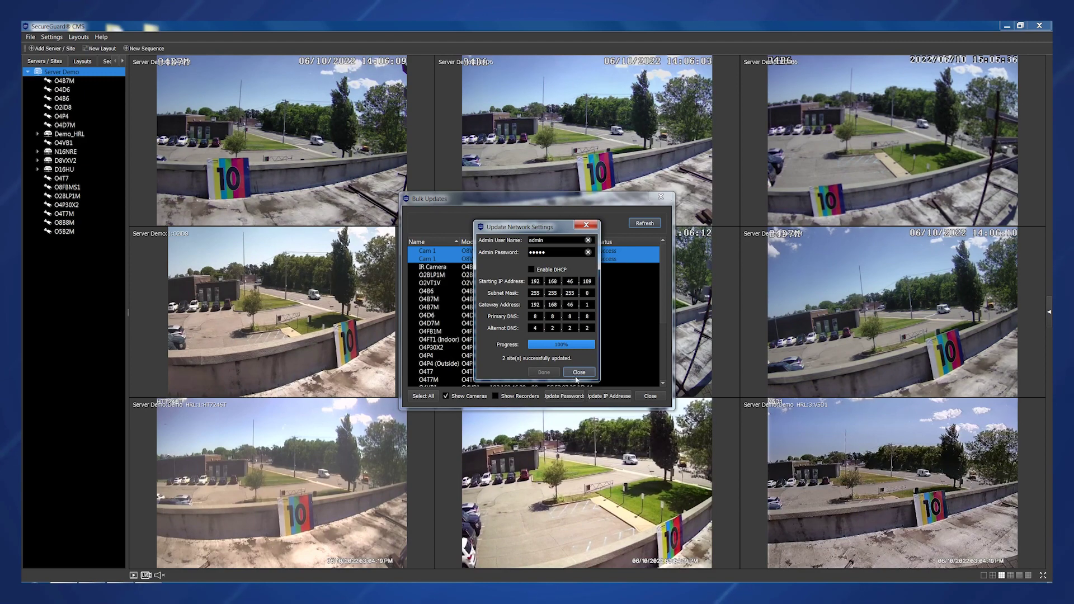
pyautogui.click(578, 371)
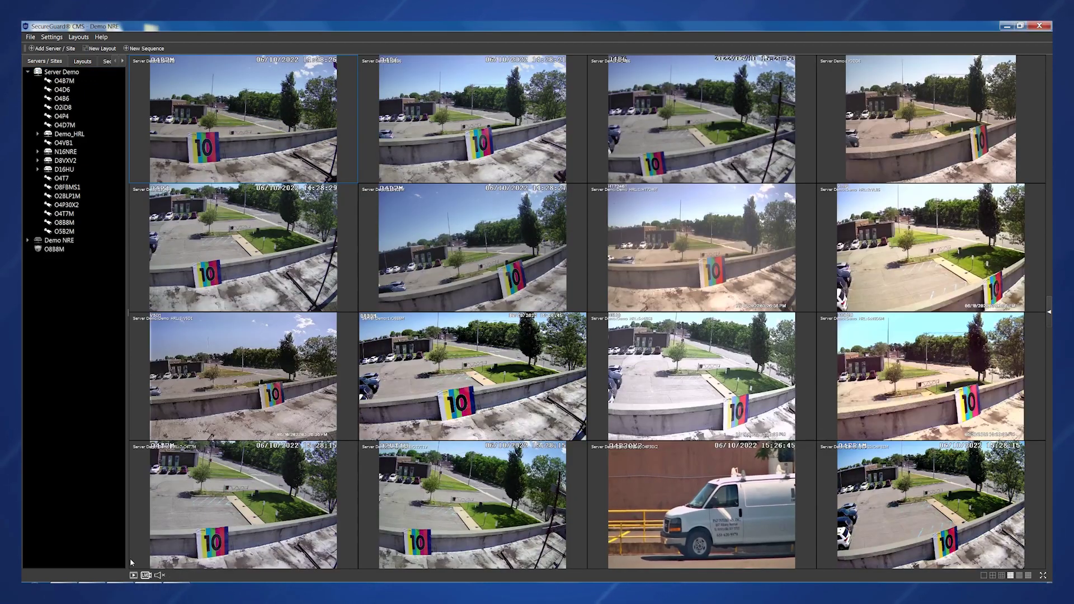
# - EZ Search June 9 footage down to 13:20–13:43 and play all cameras from 13:32:30
pyautogui.click(133, 576)
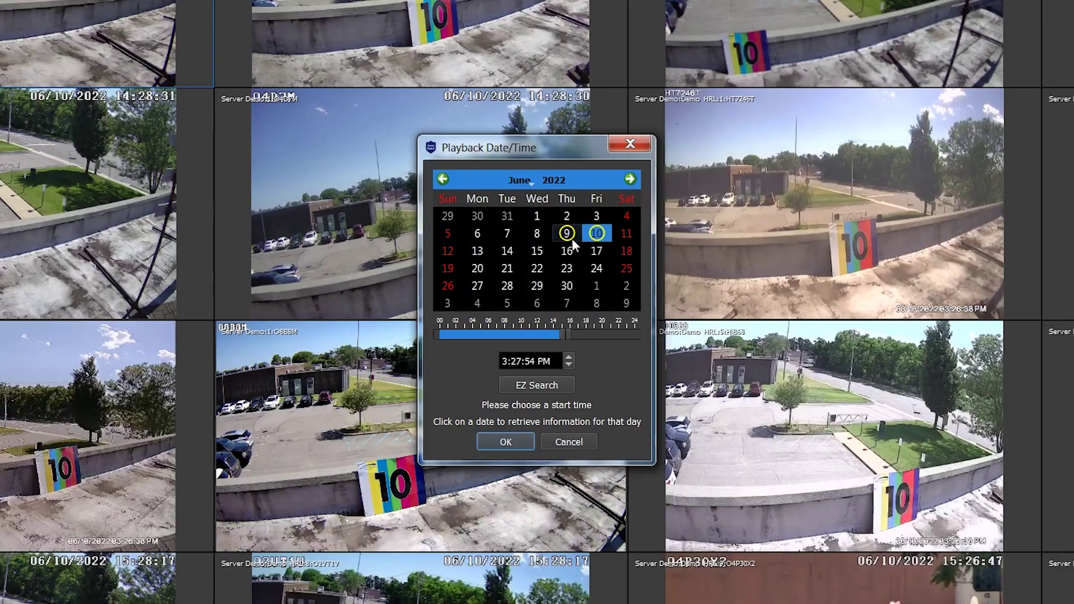
pyautogui.click(572, 239)
pyautogui.click(539, 382)
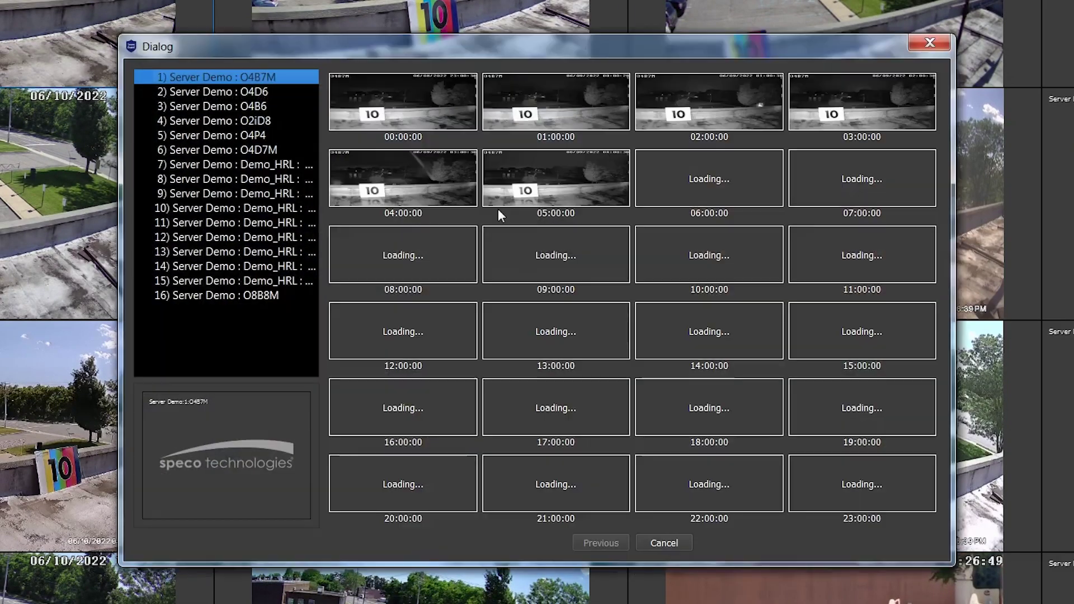
pyautogui.click(567, 335)
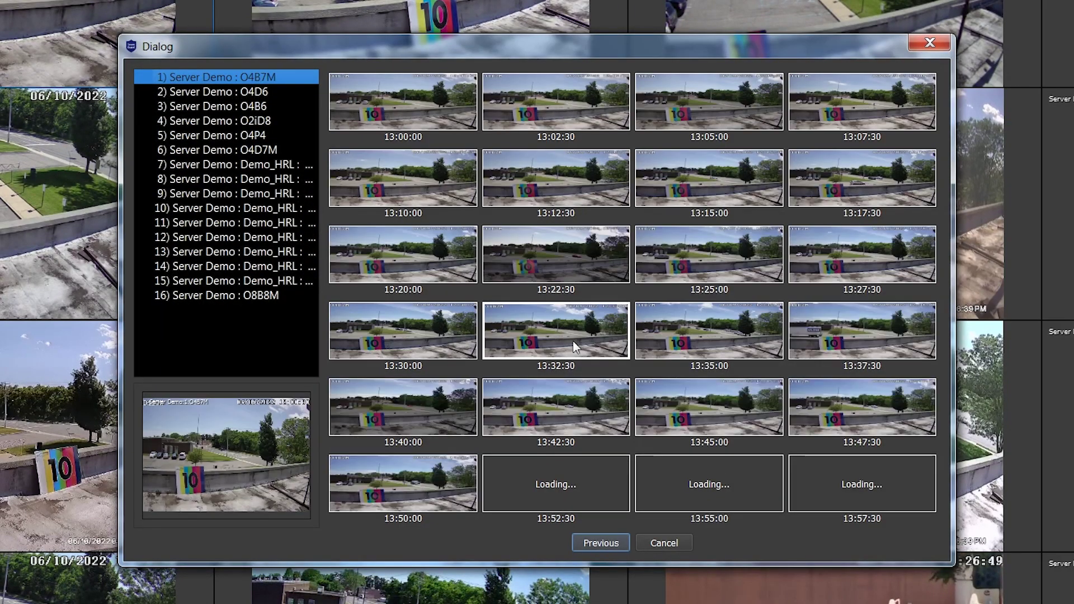
pyautogui.click(561, 340)
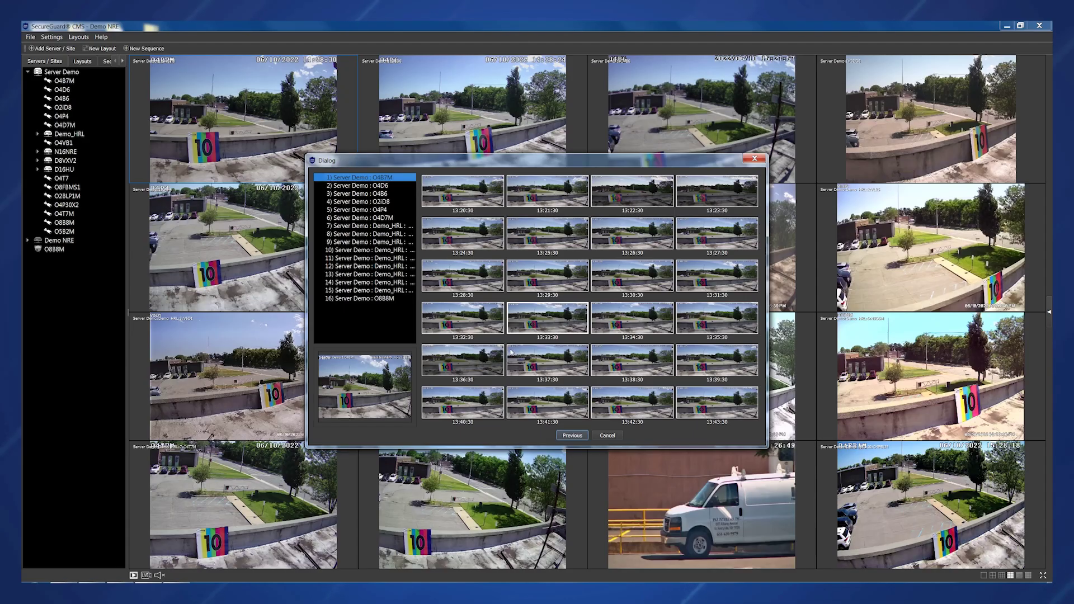
pyautogui.doubleClick(545, 326)
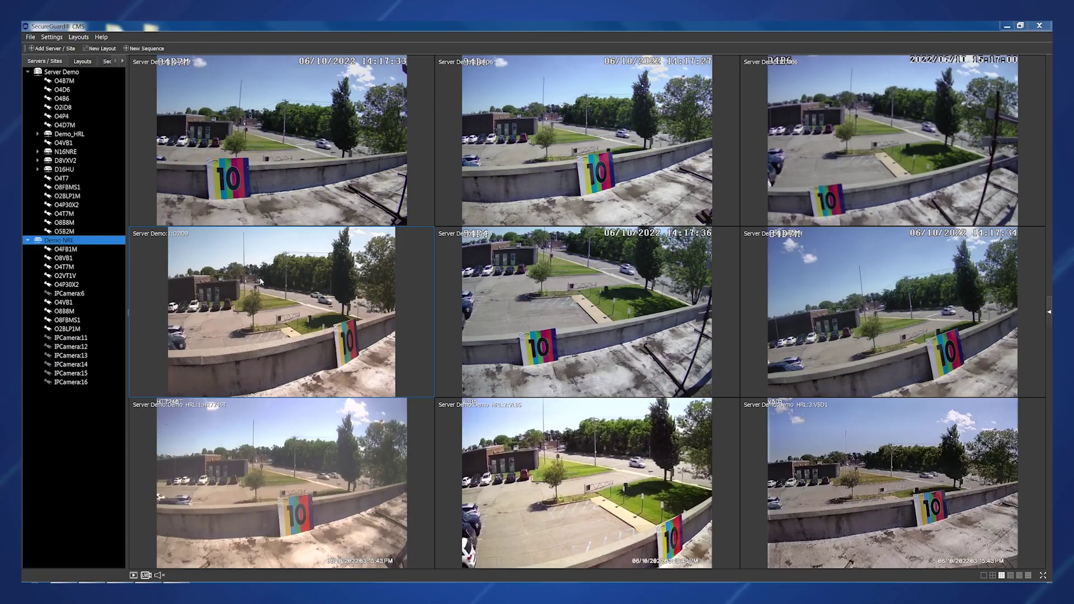
pyautogui.rightClick(83, 239)
pyautogui.click(126, 296)
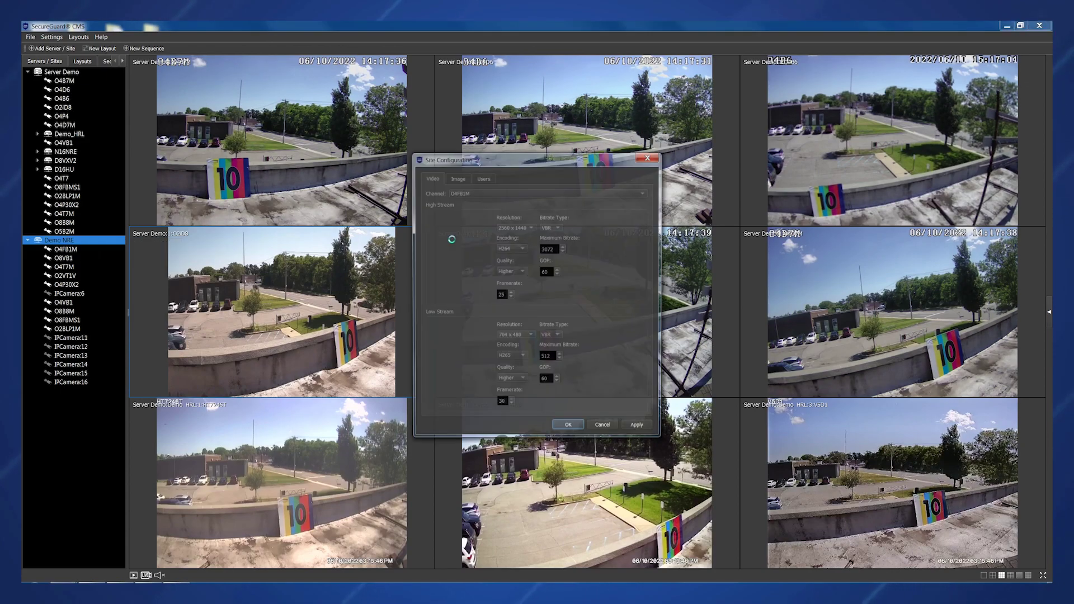
pyautogui.click(451, 192)
pyautogui.click(412, 159)
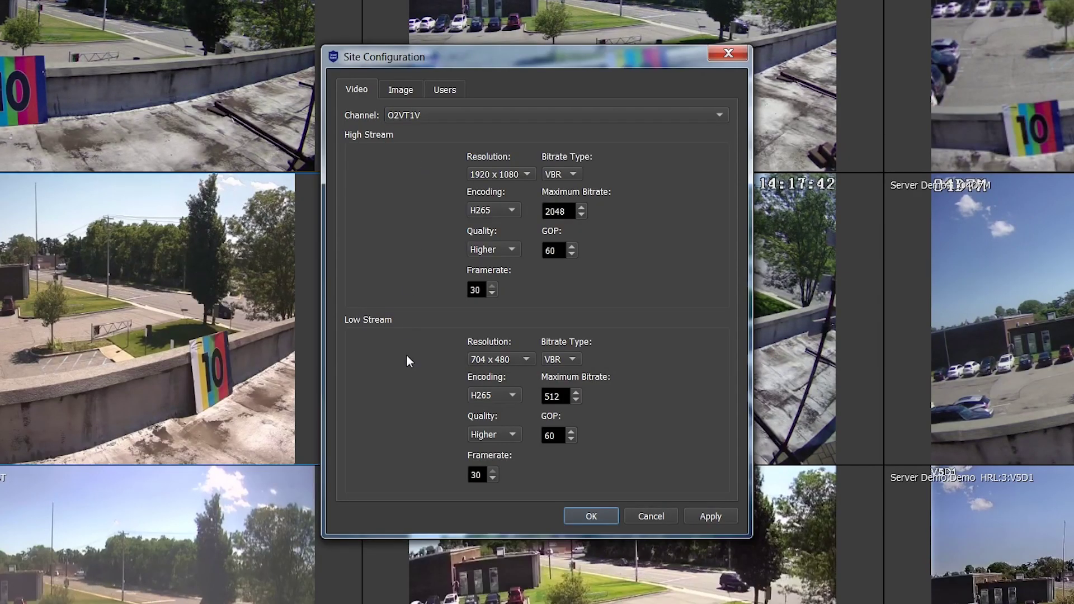
pyautogui.click(400, 89)
pyautogui.click(412, 115)
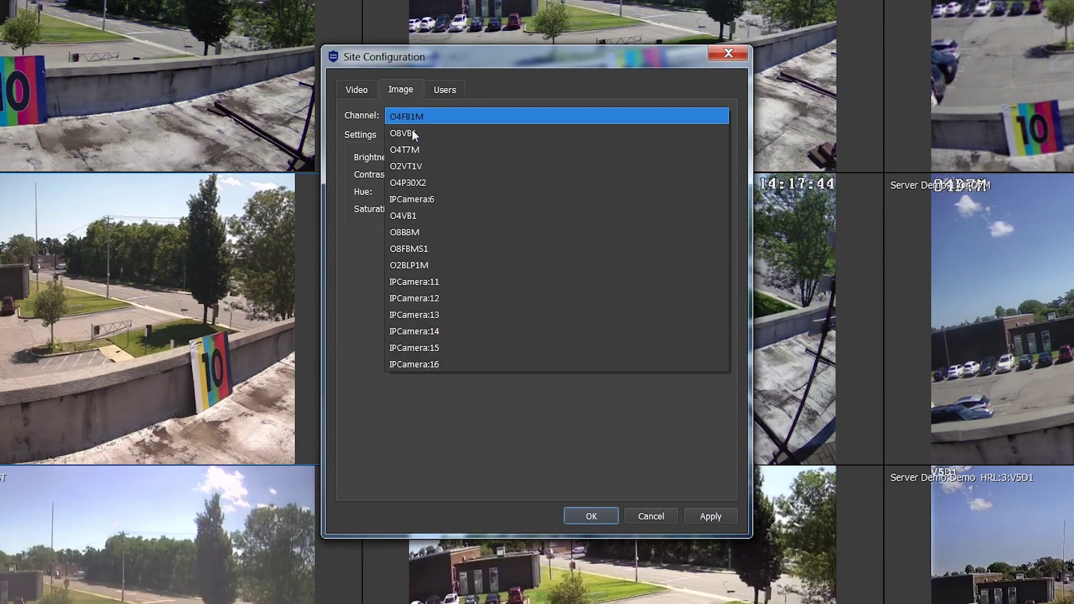
pyautogui.click(412, 141)
pyautogui.click(444, 92)
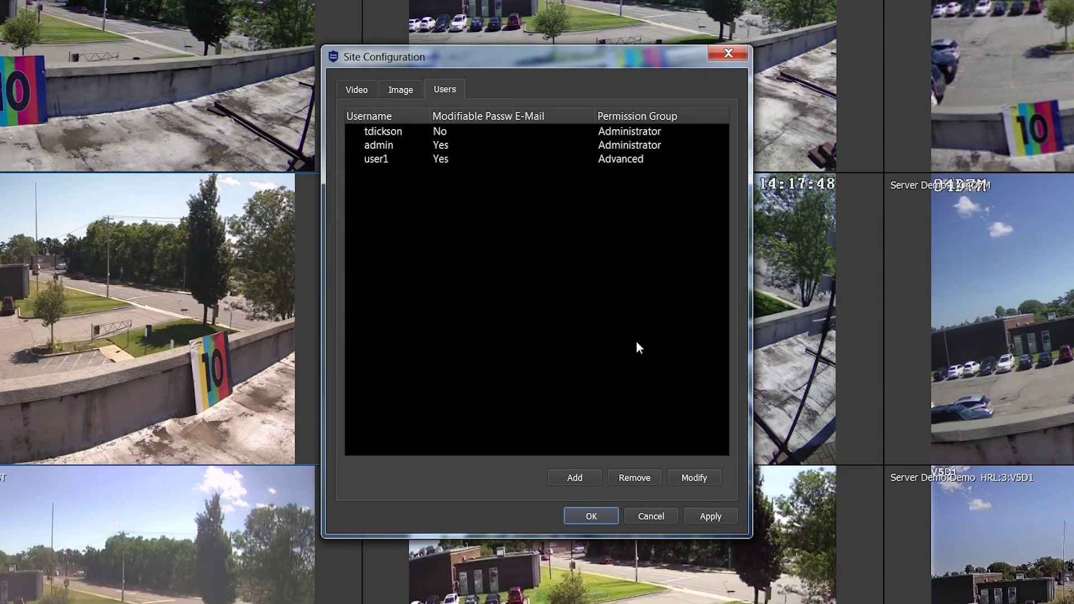
pyautogui.click(638, 509)
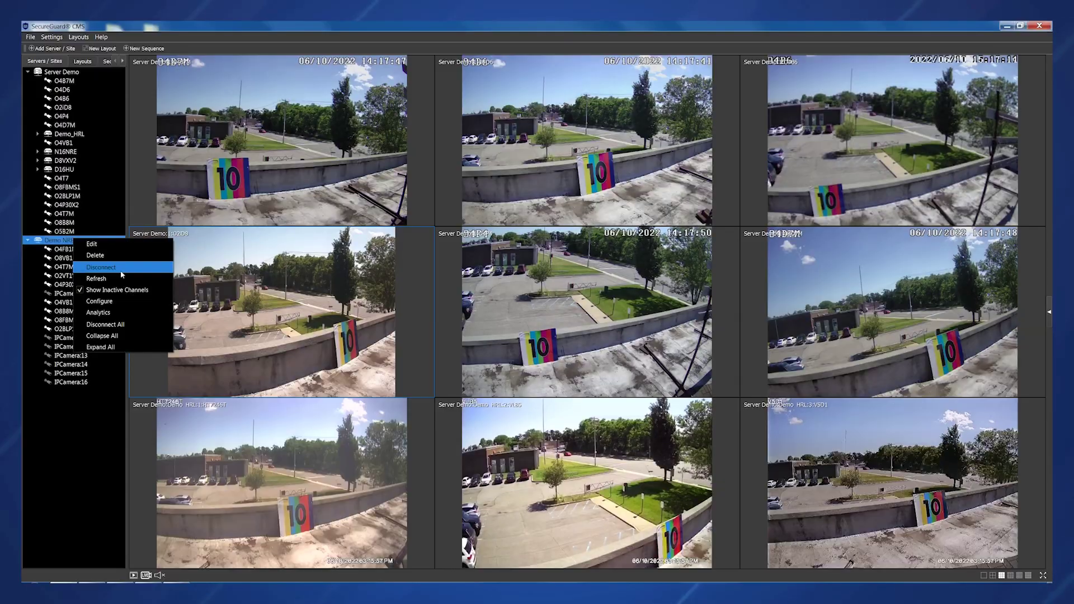
pyautogui.click(101, 313)
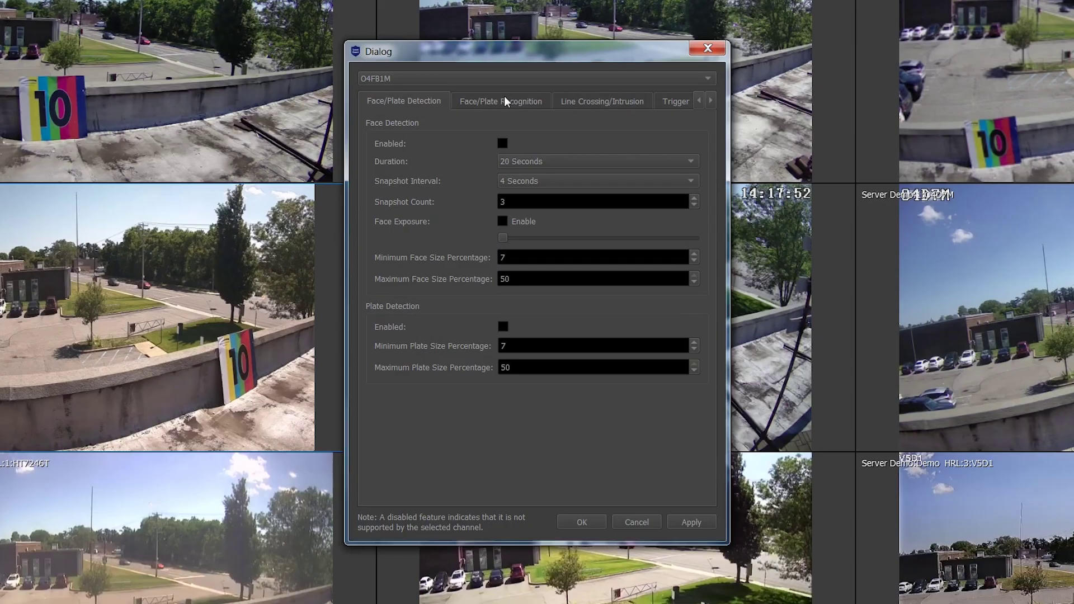
pyautogui.click(493, 100)
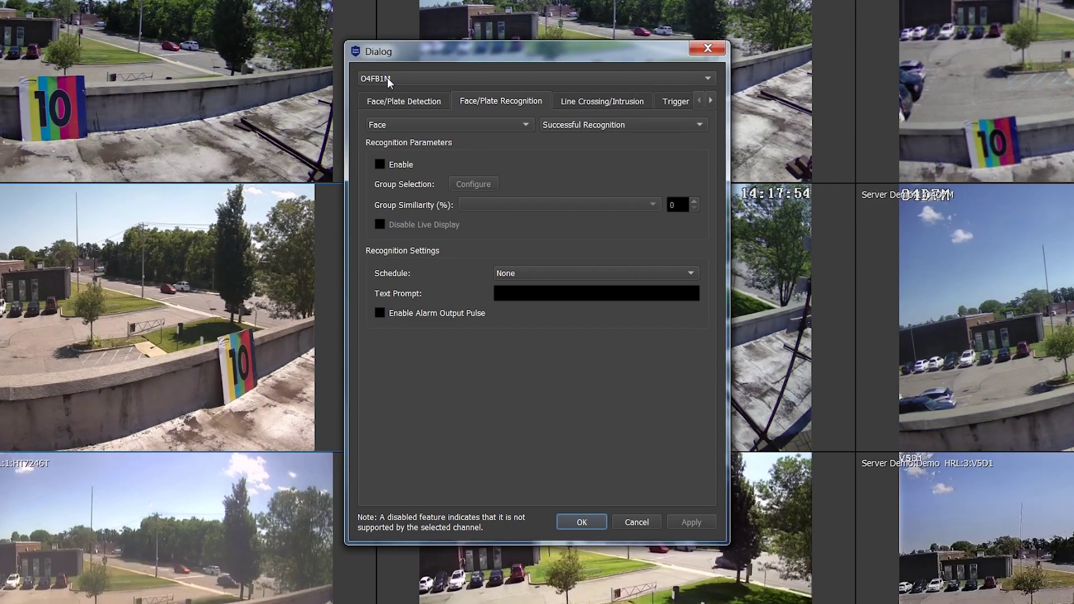
pyautogui.click(676, 100)
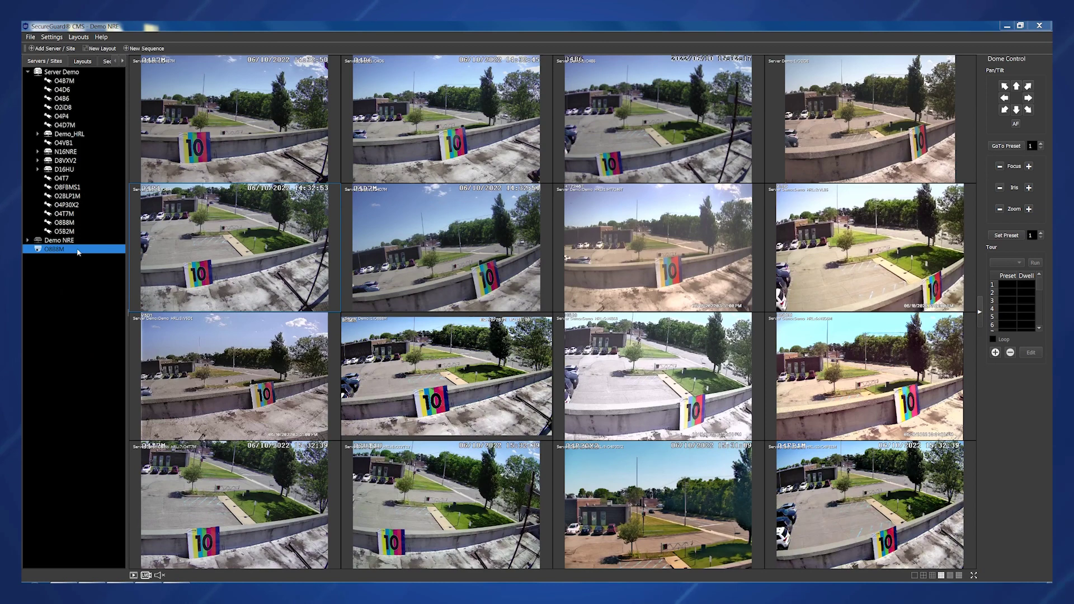
# - Configure camera O8B8M, reviewing profile3 and profile2 streams, imaging settings and firmware version 5.1
pyautogui.rightClick(78, 251)
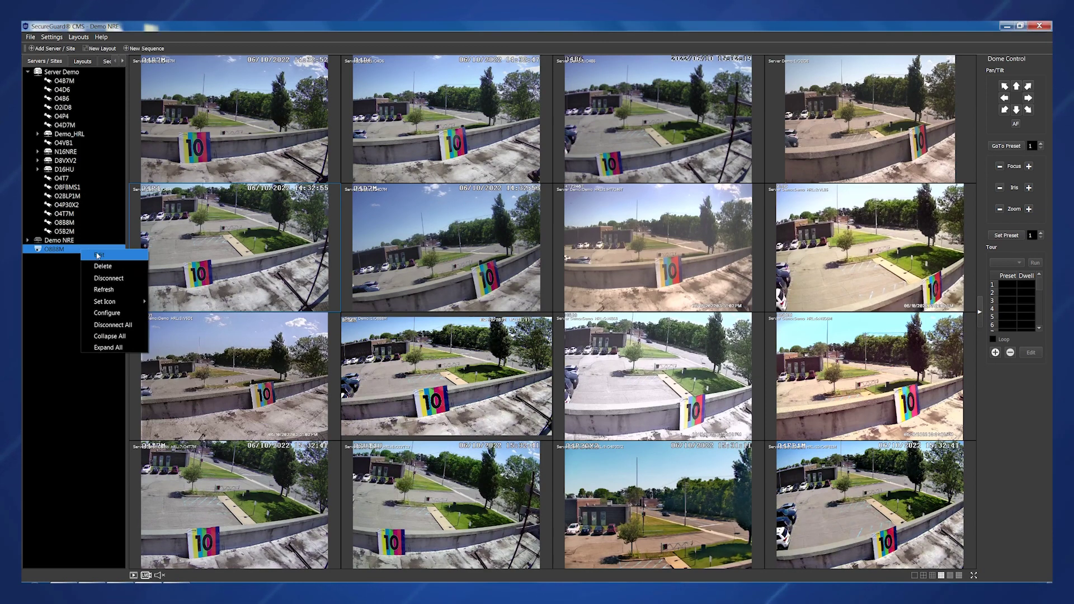
pyautogui.click(107, 312)
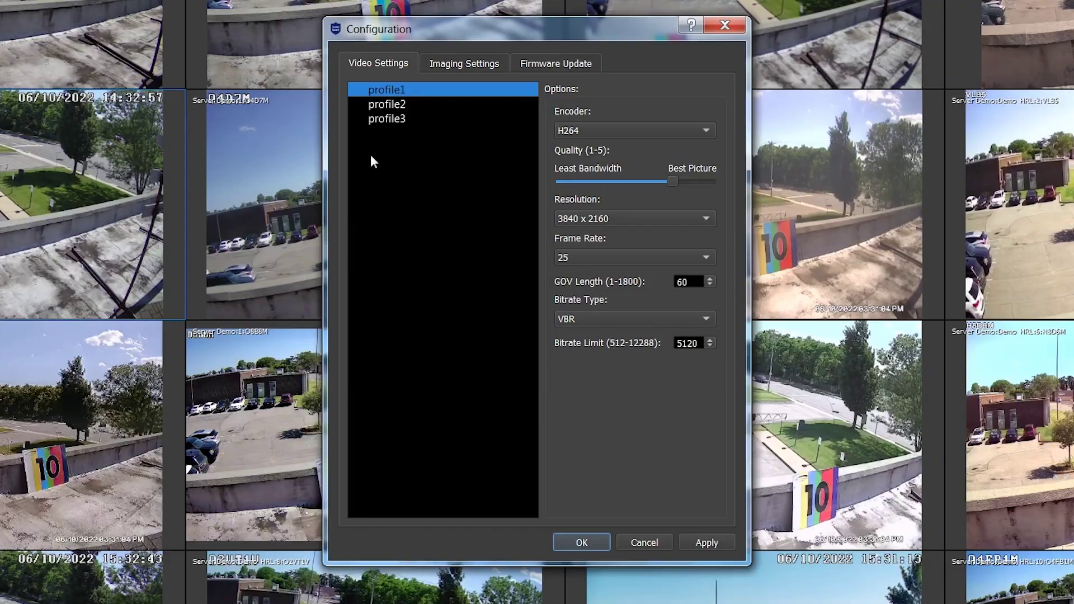
pyautogui.click(419, 104)
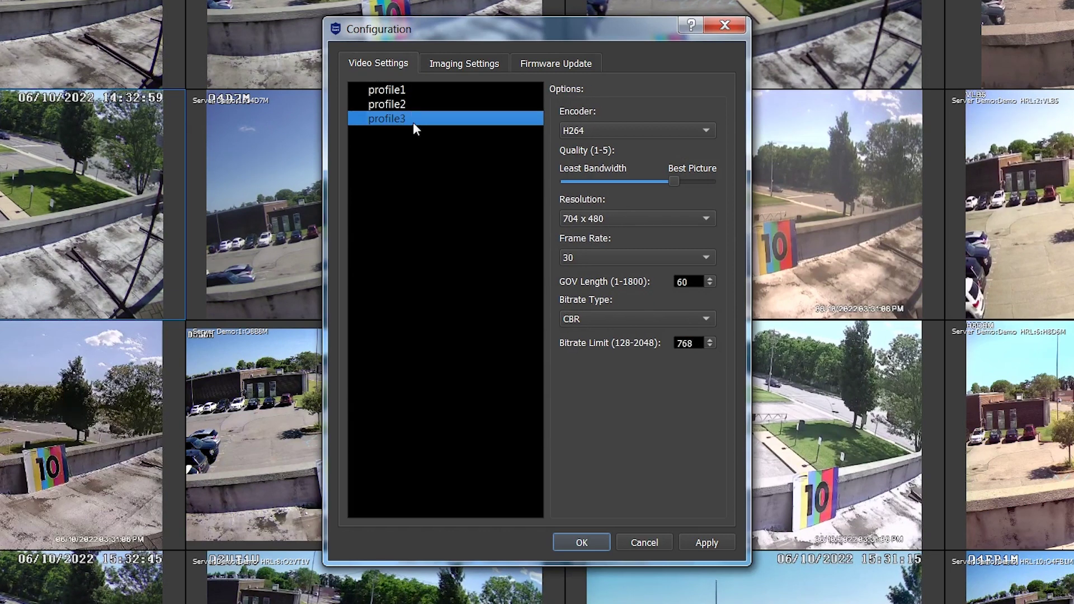
pyautogui.click(413, 104)
pyautogui.click(463, 65)
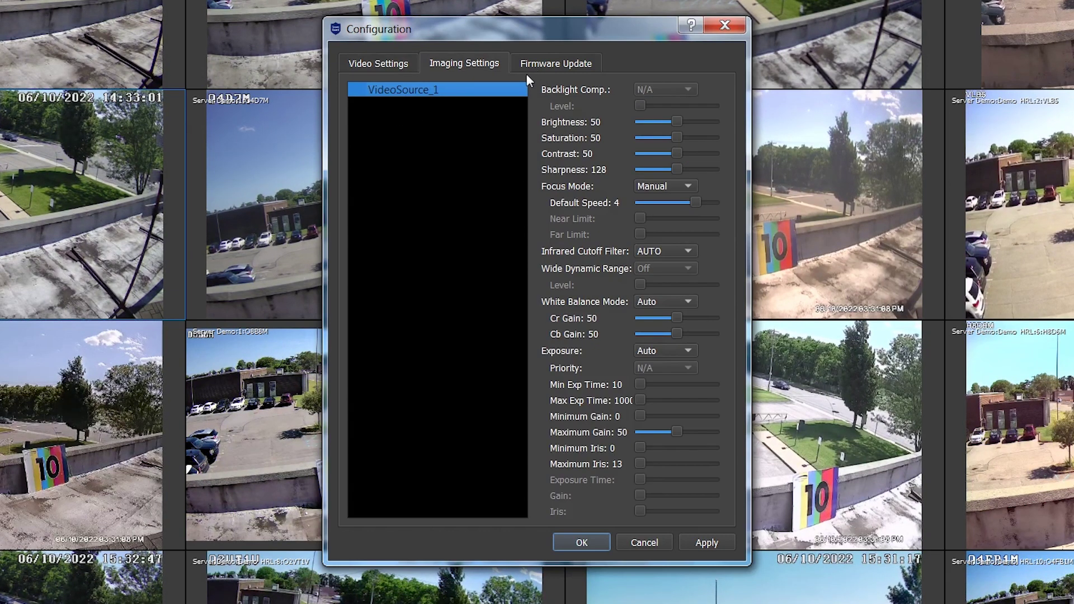
pyautogui.click(538, 63)
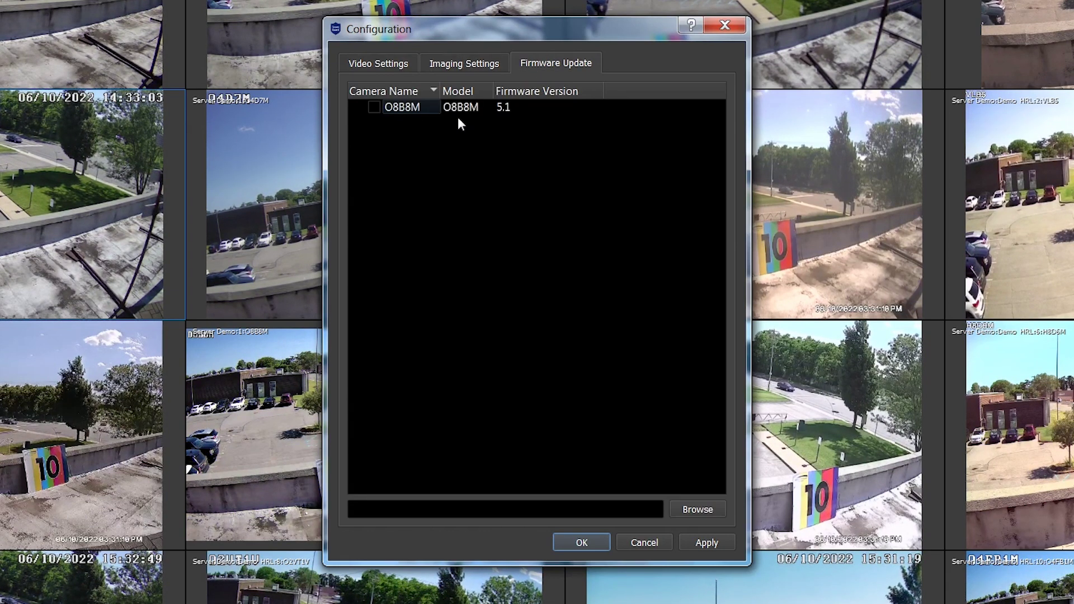